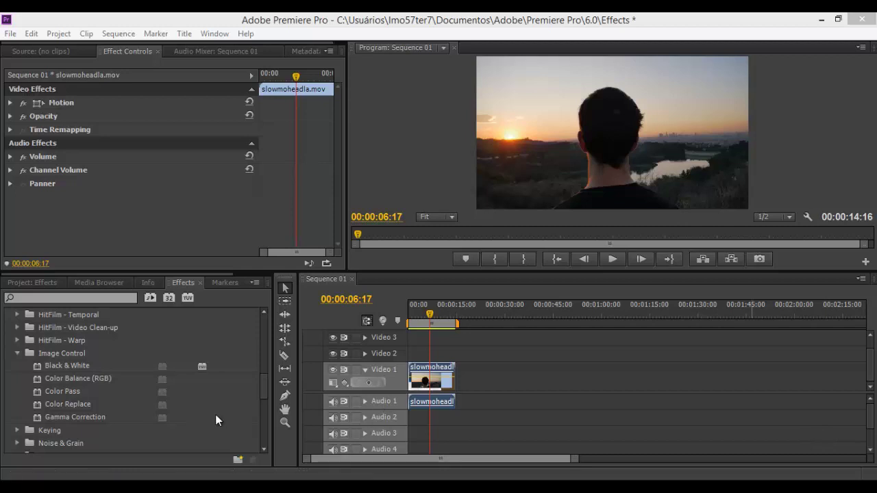
Apply Black & White to the sunset clip on Video 1 and play it back
click(75, 366)
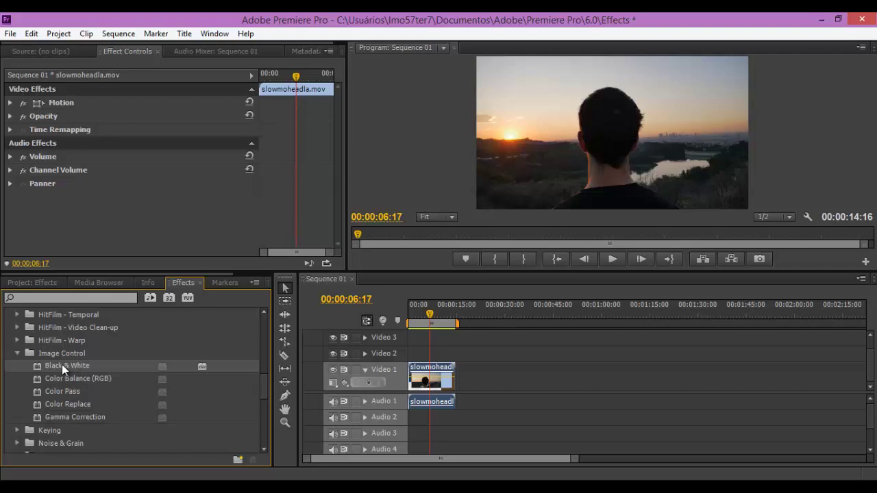
drag(60, 366, 428, 370)
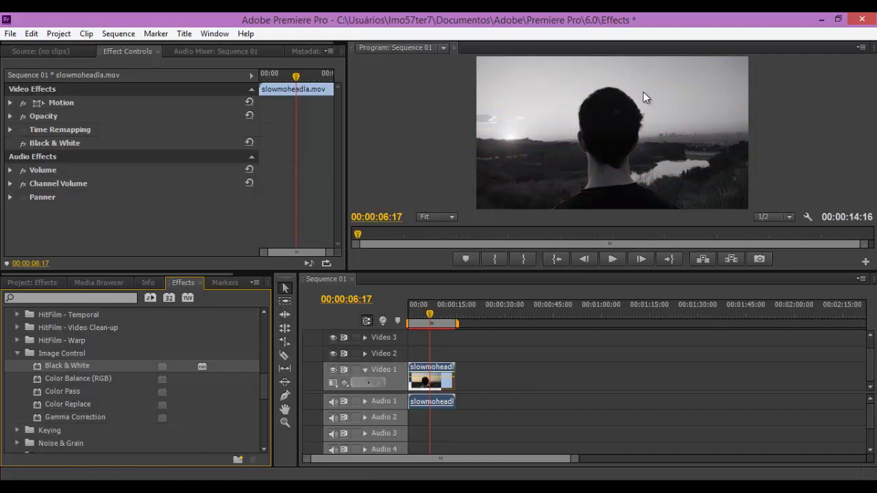
click(612, 259)
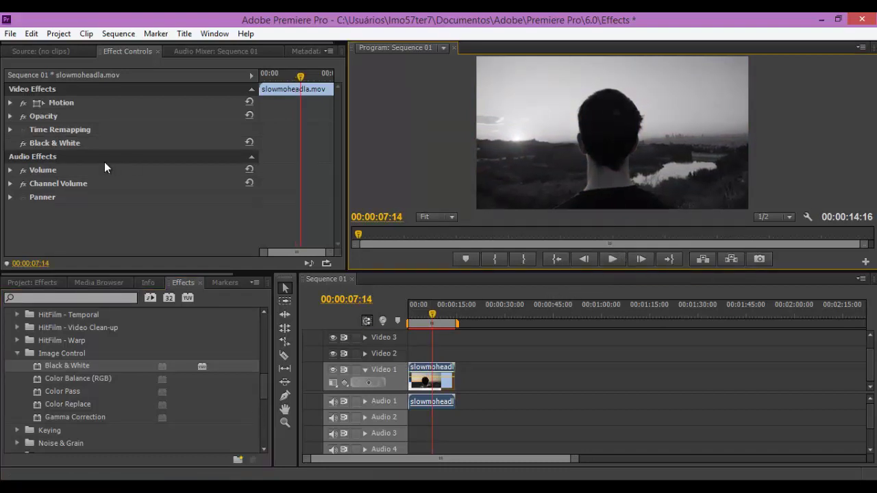
Toggle the Black & White effect off and back on in Effect Controls to compare
click(55, 144)
click(22, 143)
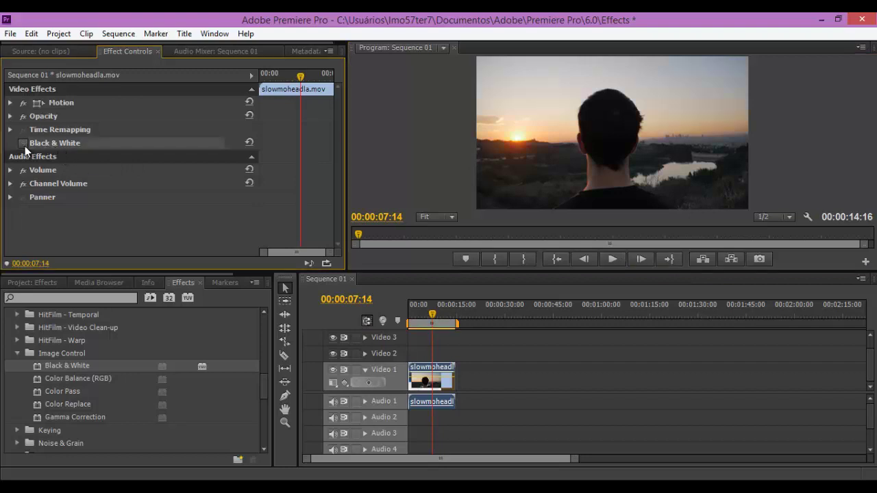
click(23, 143)
click(86, 370)
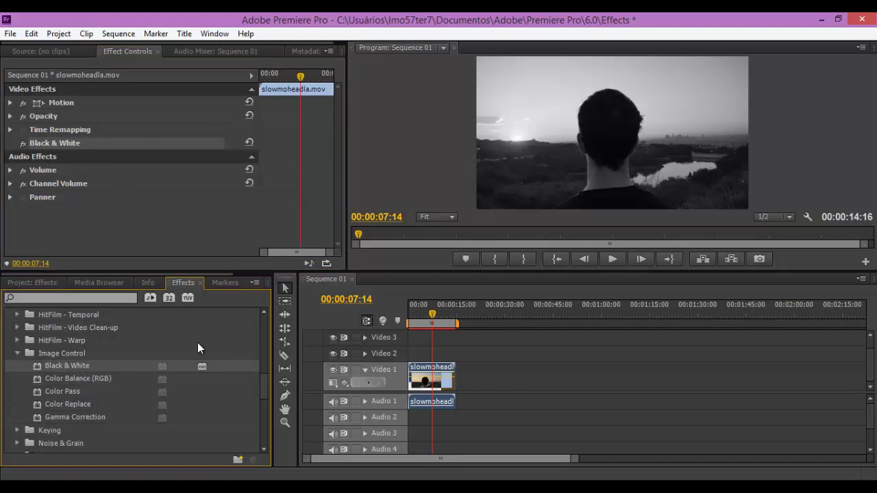
click(74, 143)
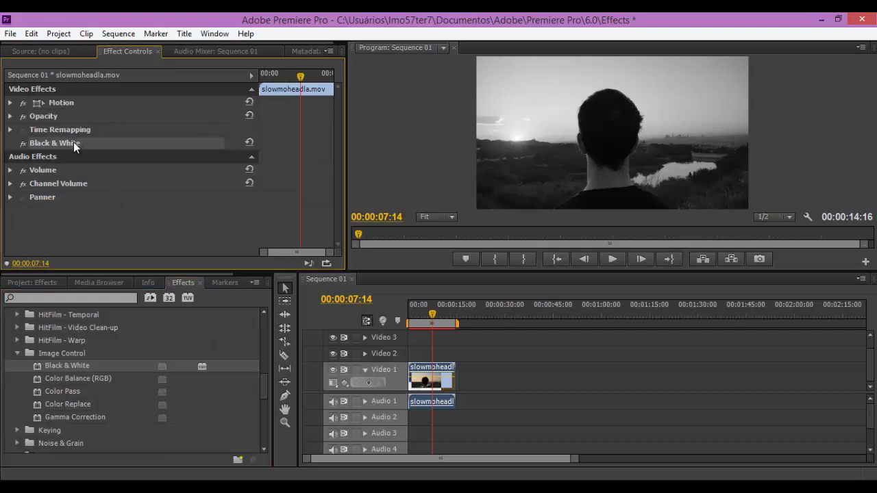
Delete Black & White, apply Color Balance (RGB), and raise Red to warm the image
key(Delete)
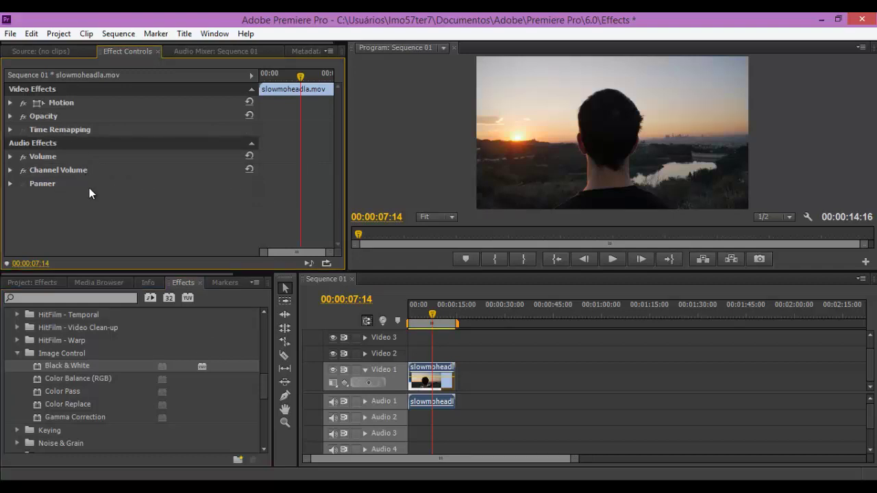
click(93, 379)
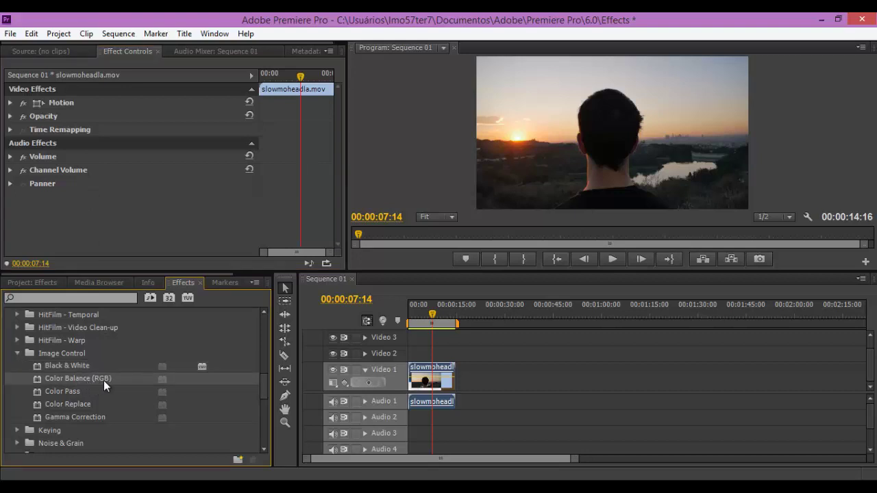
drag(84, 382, 427, 376)
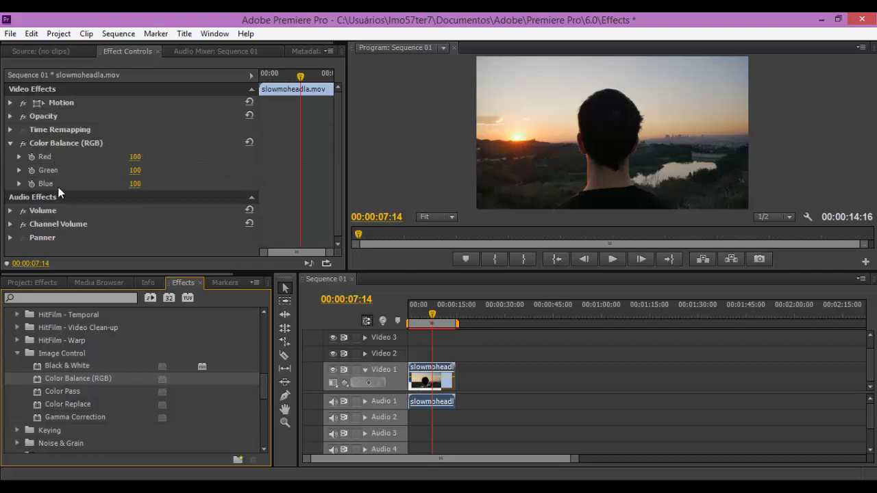
mouse_move(137, 157)
mouse_down()
mouse_move(266, 157)
mouse_move(209, 148)
mouse_up()
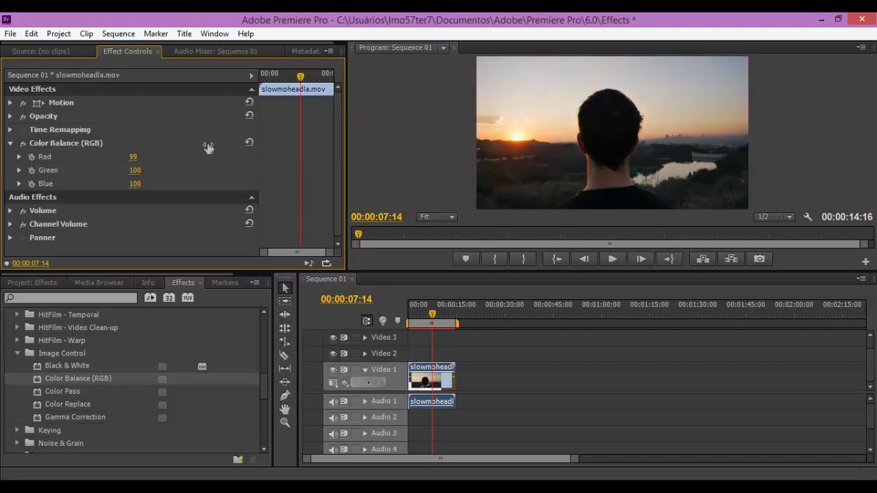
Reset Red to 100, test Green and Blue tints, then delete Color Balance (RGB)
click(145, 155)
text(100)
key(Return)
drag(136, 172, 196, 172)
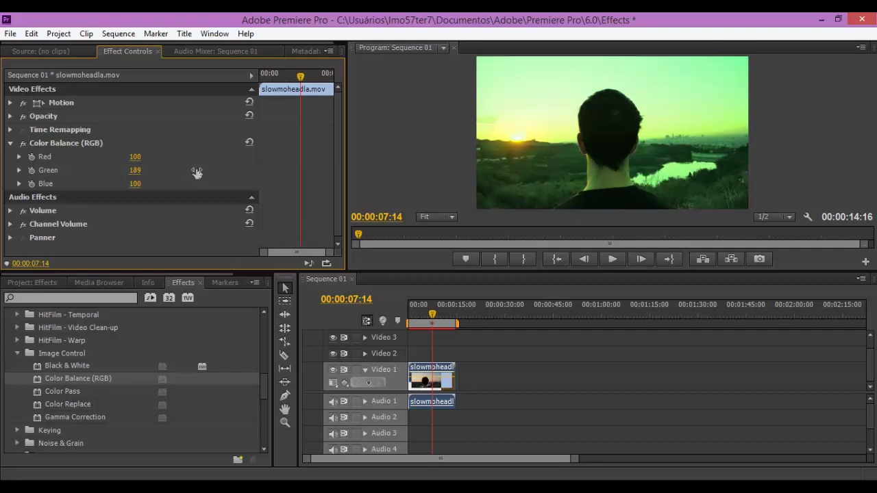
drag(197, 172, 139, 178)
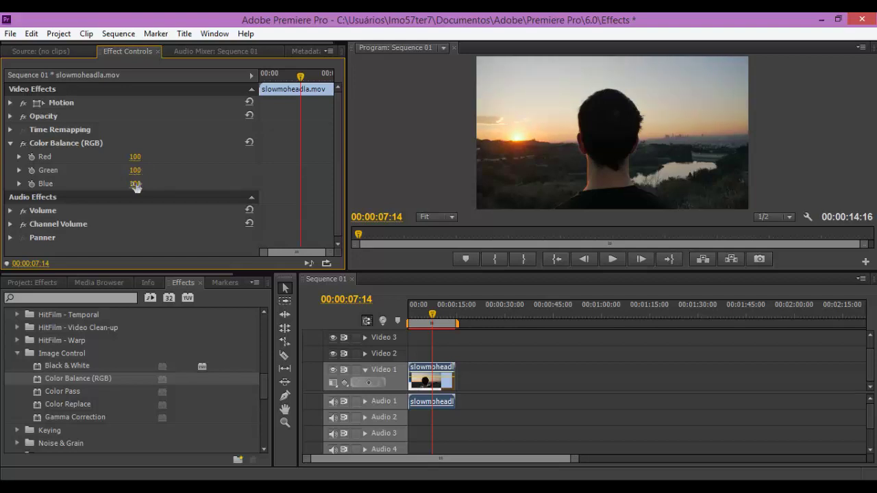
drag(137, 185, 267, 181)
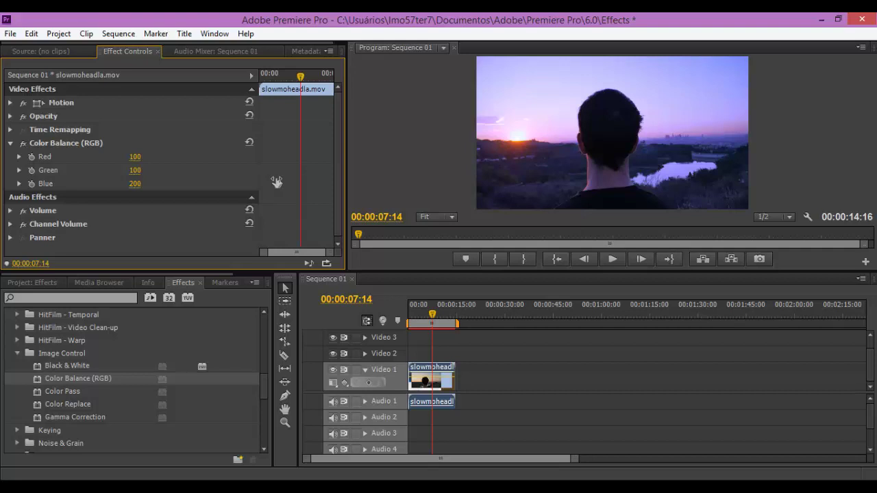
click(79, 145)
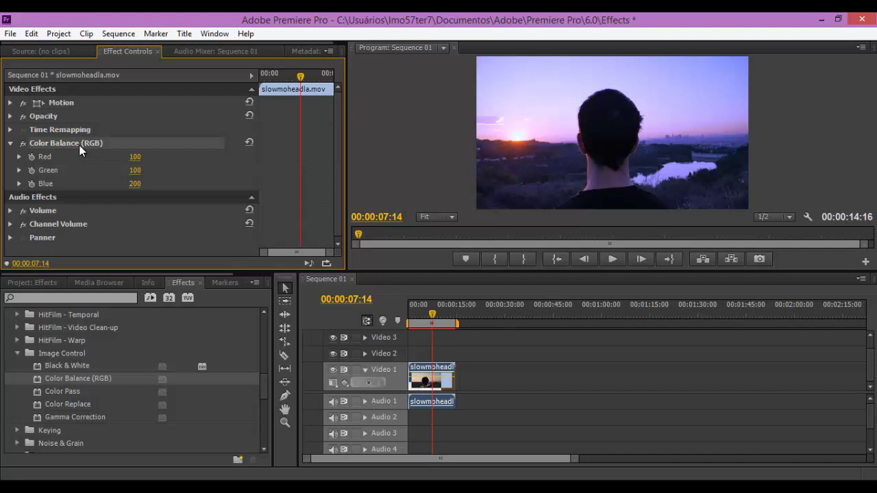
key(Delete)
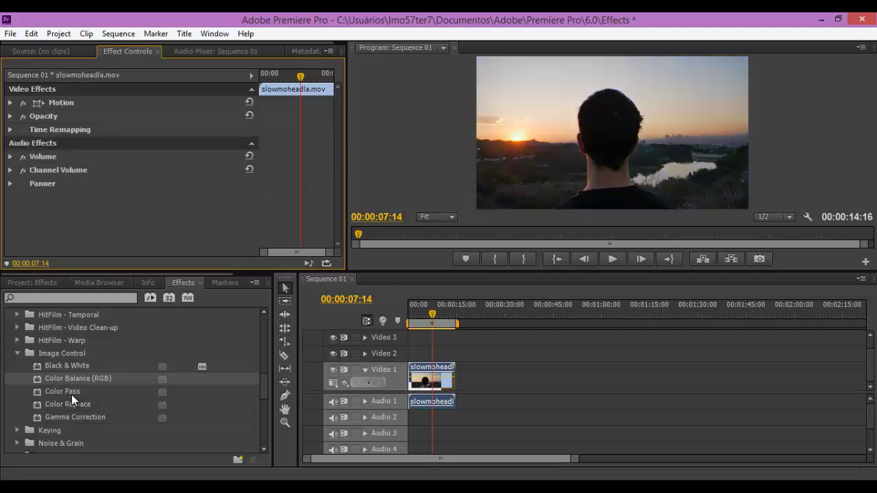
Apply Color Pass with a magenta colour, raising Similarity to 56 then 87
drag(61, 392, 413, 371)
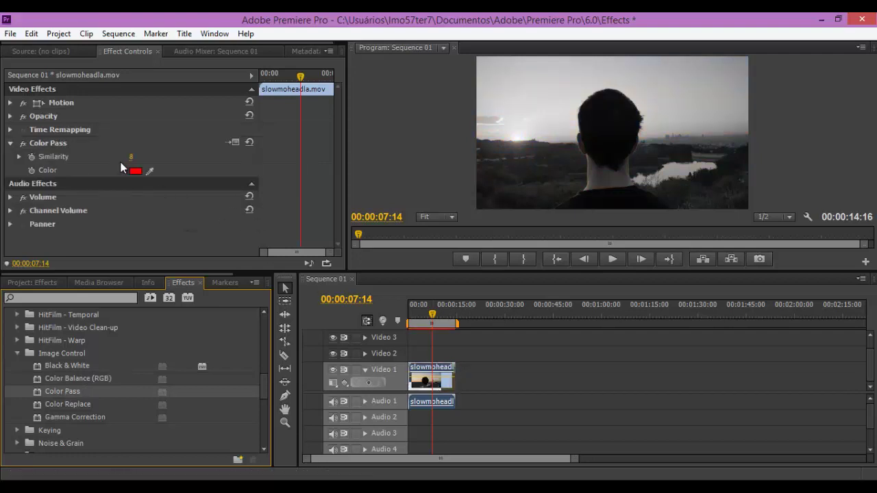
click(135, 171)
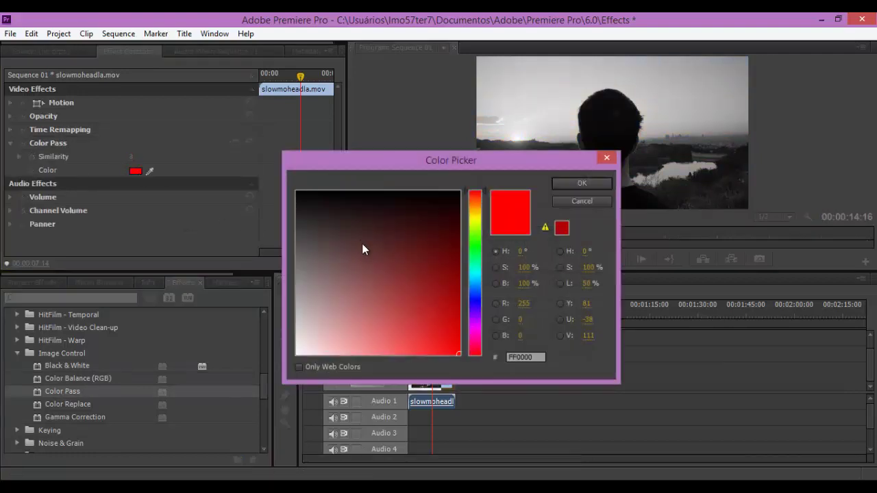
drag(475, 333, 475, 325)
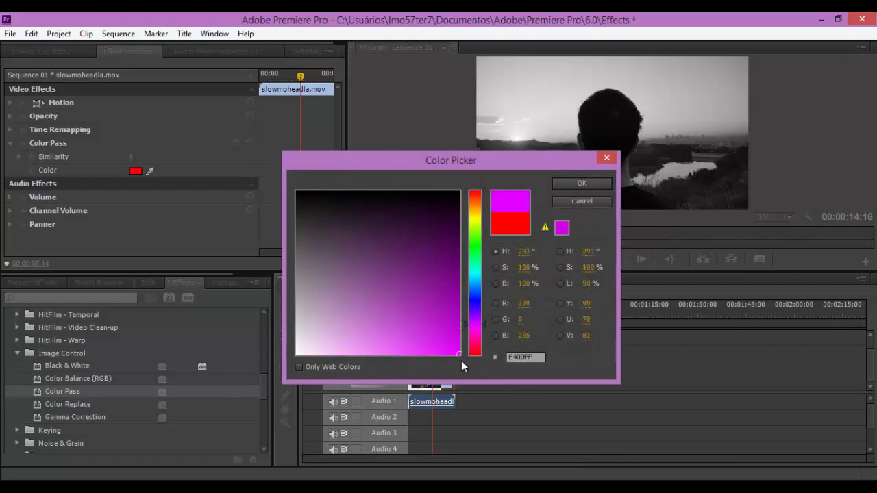
click(581, 185)
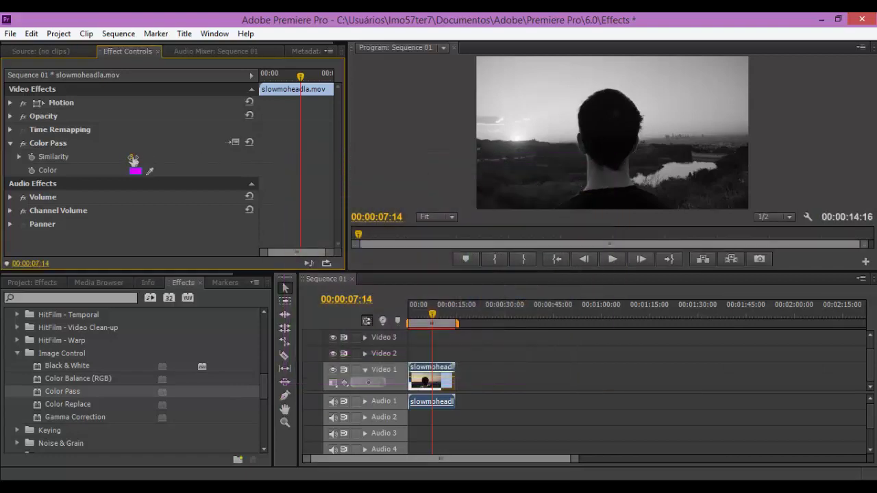
drag(131, 157, 145, 158)
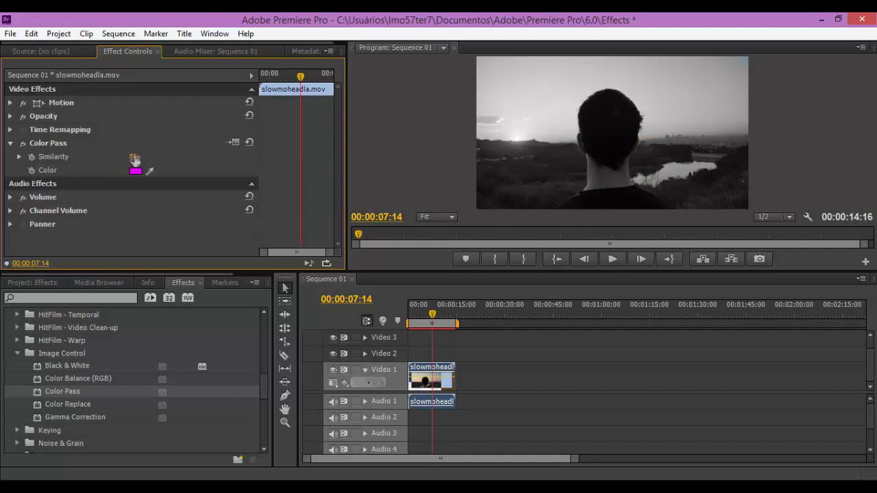
drag(132, 159, 161, 161)
Switch the Color Pass colour to red, lower Similarity to 74 then 60, and delete it
click(135, 171)
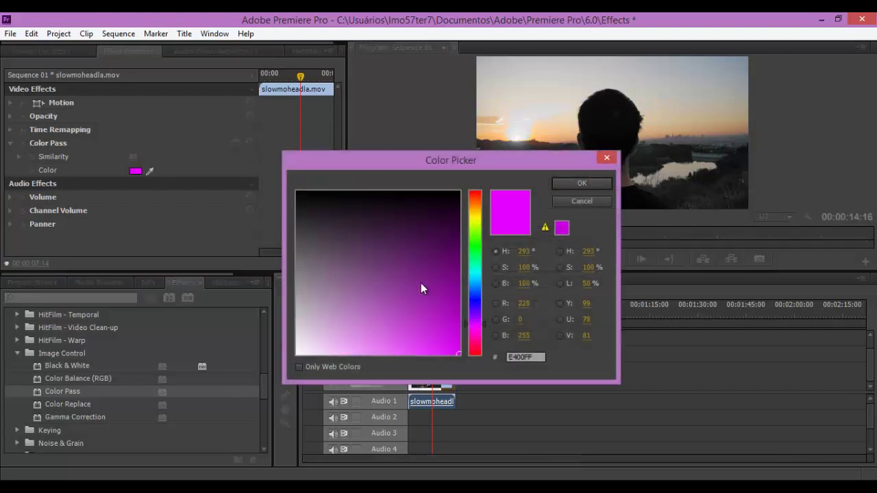
click(478, 194)
drag(407, 257, 481, 370)
click(581, 185)
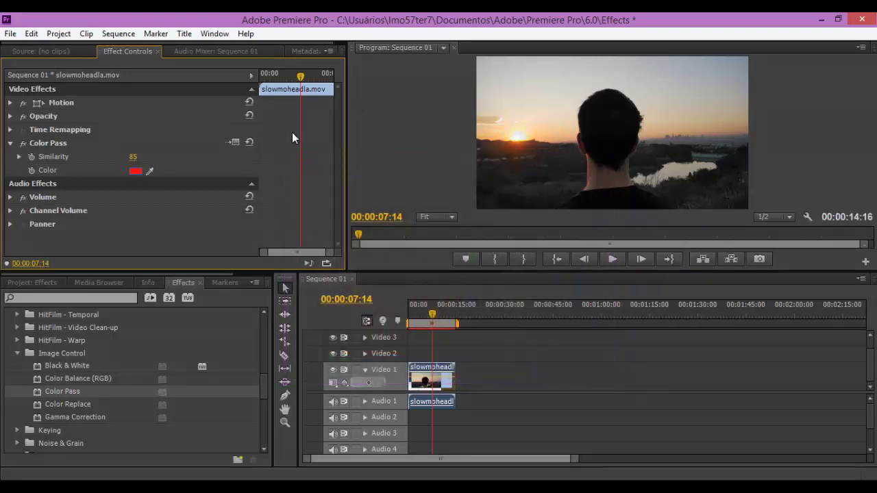
drag(133, 157, 126, 163)
drag(126, 164, 89, 164)
key(Delete)
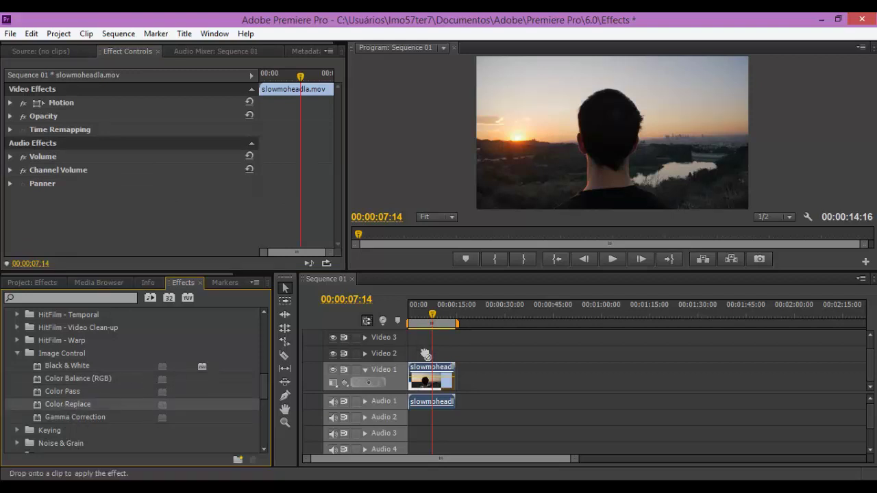
Apply Color Replace with a black replace colour, Similarity 22 then 100
drag(68, 406, 427, 370)
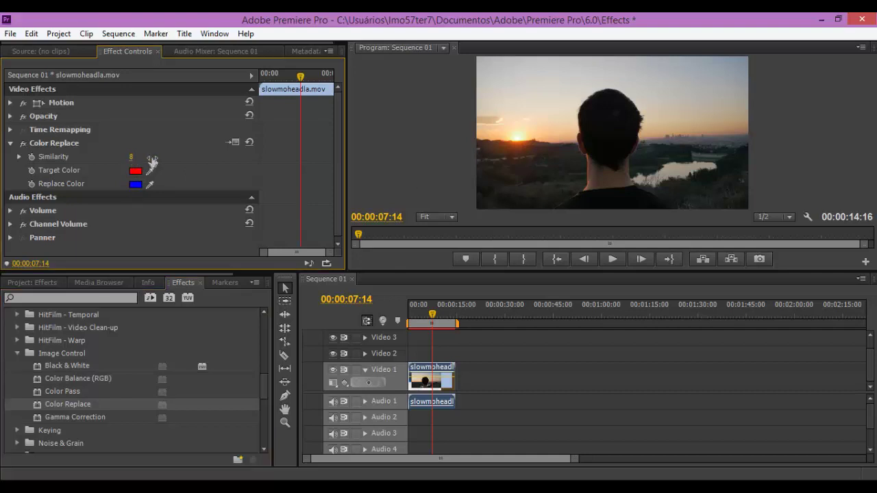
drag(135, 159, 159, 160)
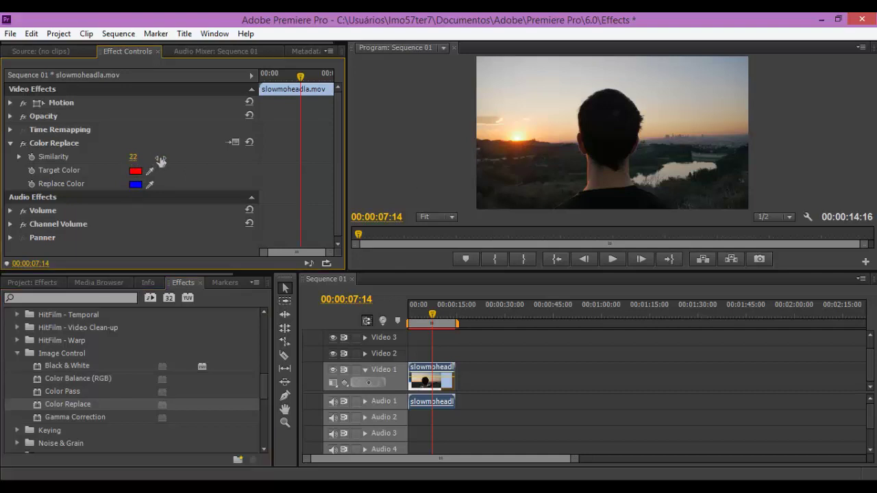
click(135, 185)
drag(435, 206, 296, 192)
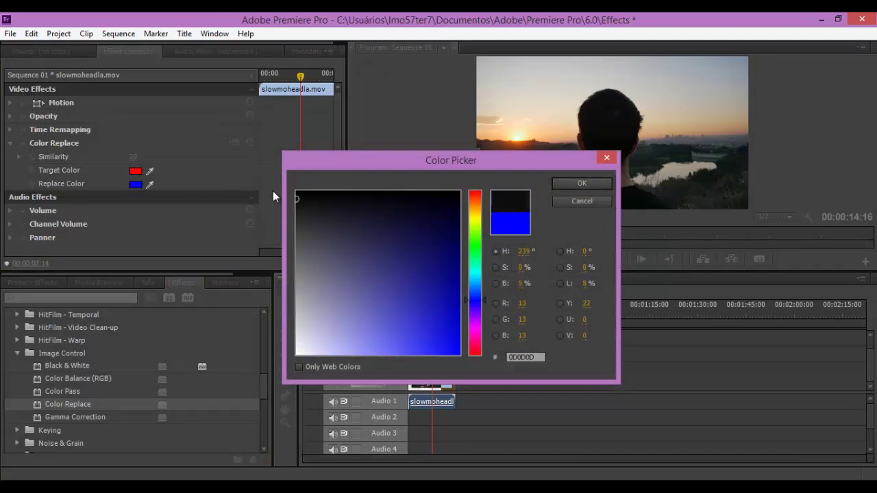
click(602, 183)
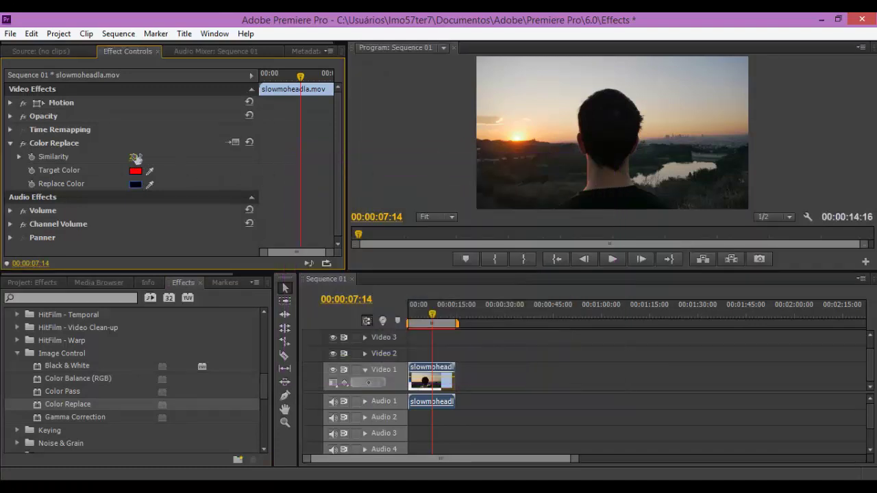
mouse_move(135, 156)
mouse_down()
mouse_move(194, 157)
mouse_move(147, 158)
mouse_up()
Change the Color Replace replace colour to pure blue with Similarity 48
click(135, 184)
click(481, 299)
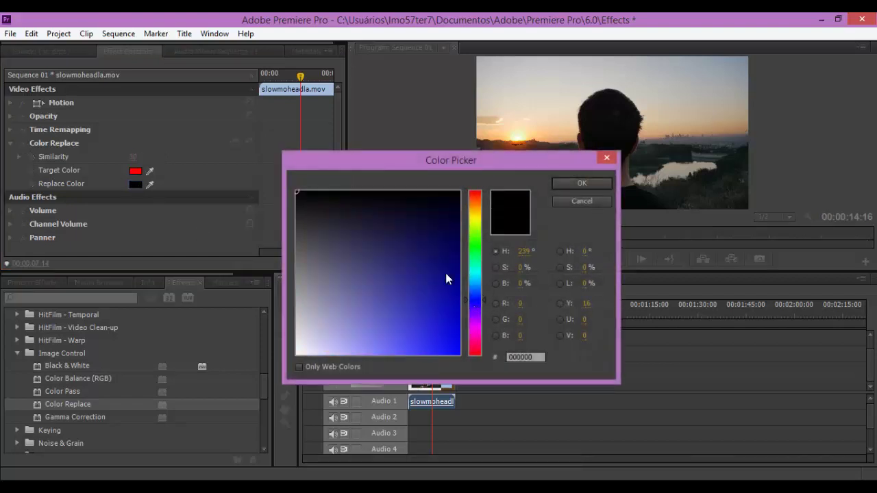
click(459, 354)
click(571, 187)
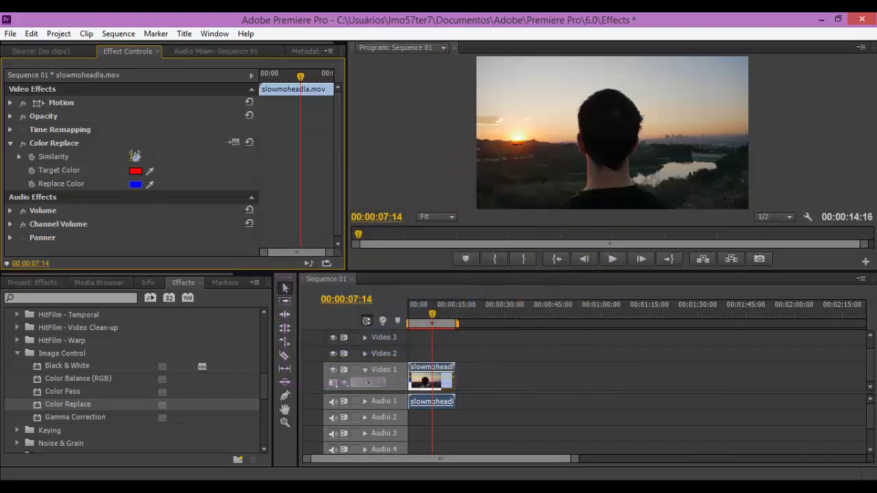
mouse_move(134, 157)
mouse_down()
mouse_move(146, 158)
mouse_move(130, 156)
mouse_up()
Set the target colour to black, raise Similarity to 46, then delete Color Replace
click(135, 172)
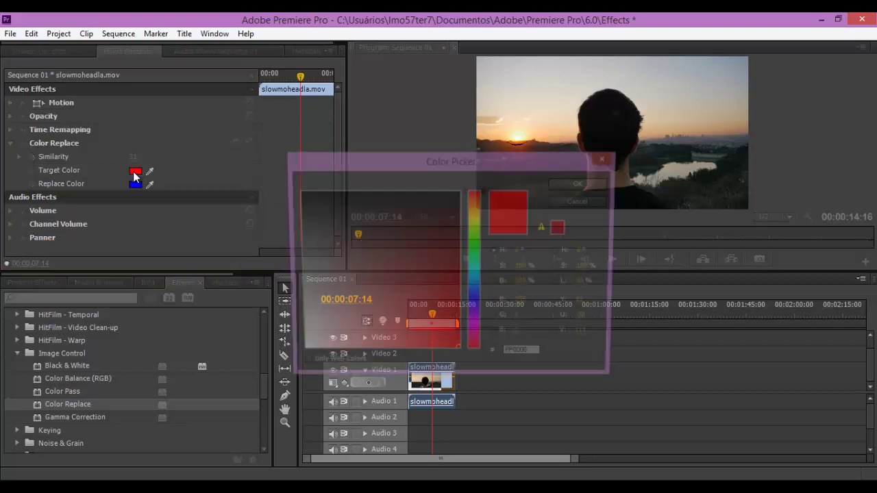
drag(454, 254, 466, 174)
click(572, 185)
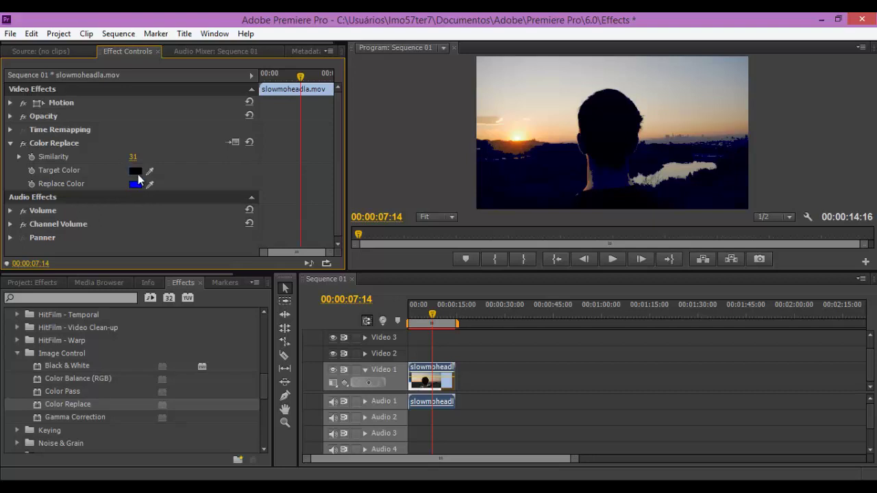
mouse_move(133, 156)
mouse_down()
mouse_move(161, 150)
mouse_move(106, 152)
mouse_up()
key(Delete)
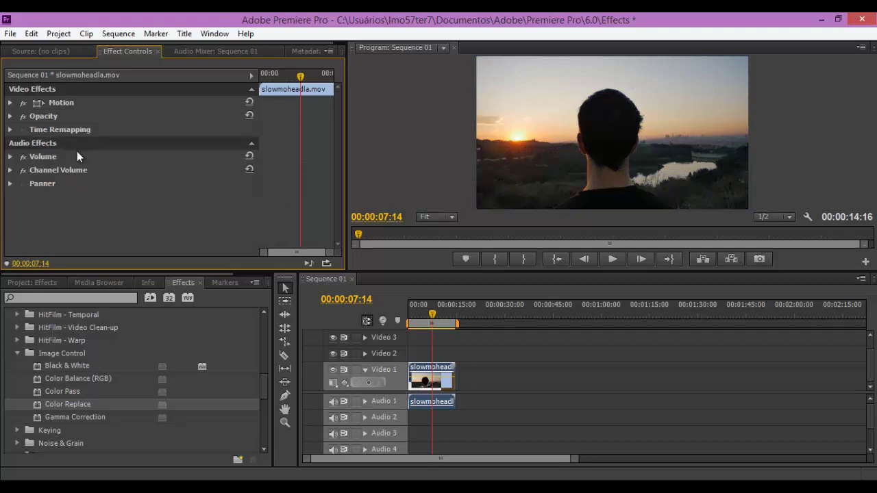
Apply Gamma Correction to the sunset clip and set Gamma to 28
click(81, 418)
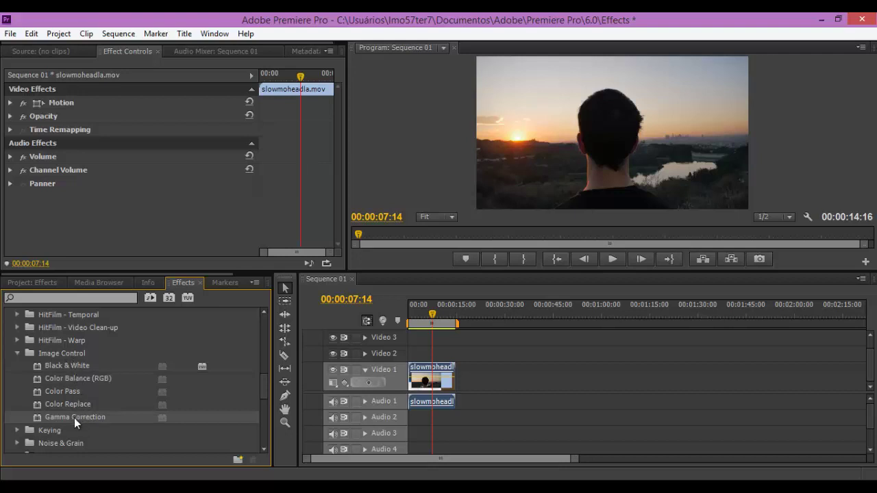
drag(74, 418, 422, 394)
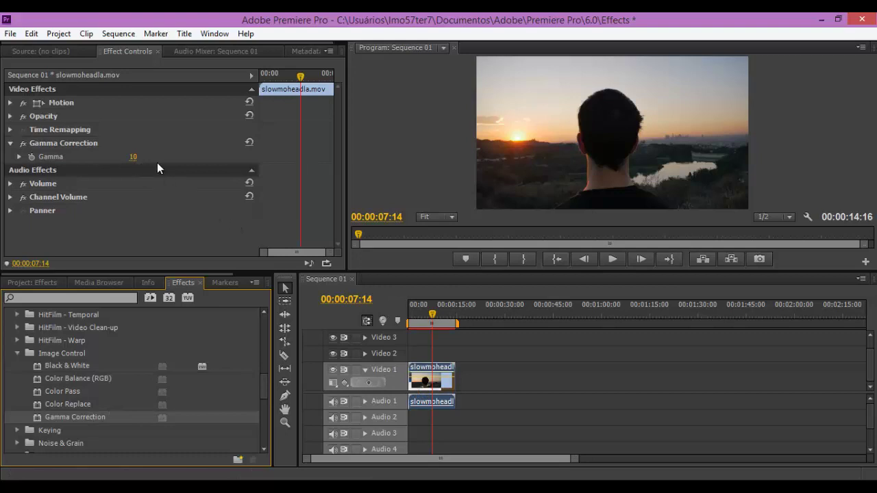
click(34, 148)
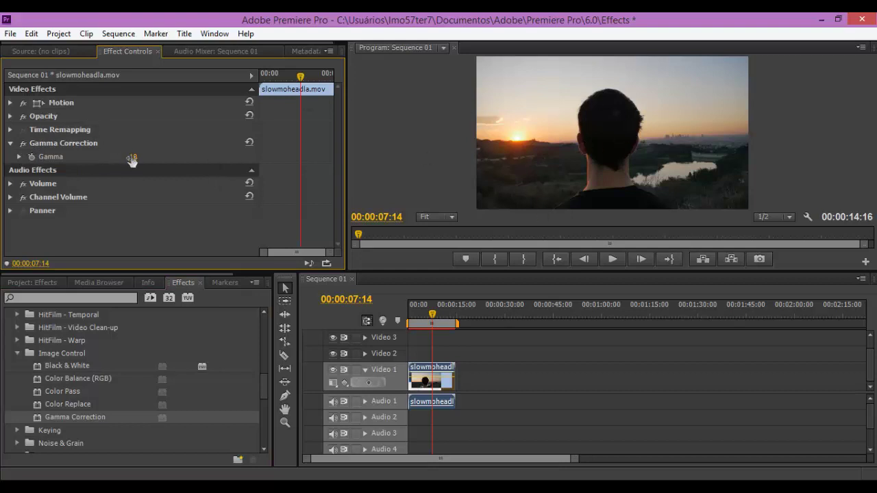
mouse_move(131, 159)
mouse_down()
mouse_move(157, 160)
mouse_move(134, 160)
mouse_up()
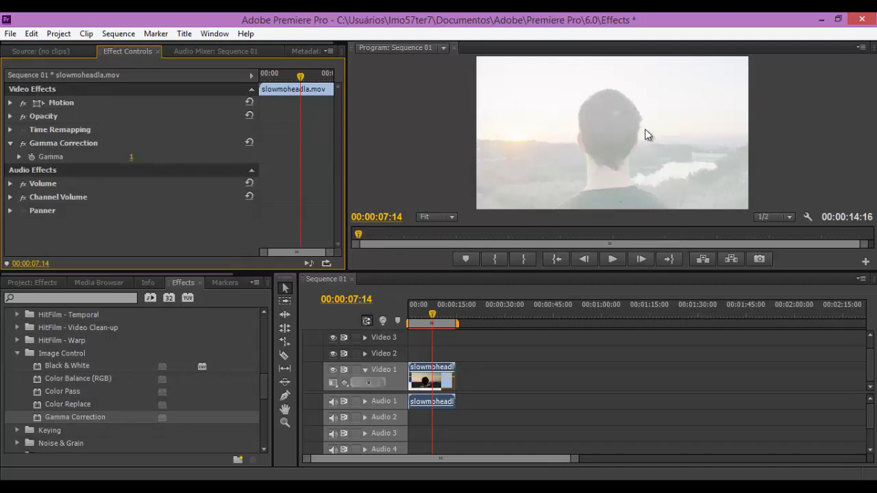
drag(139, 161, 261, 161)
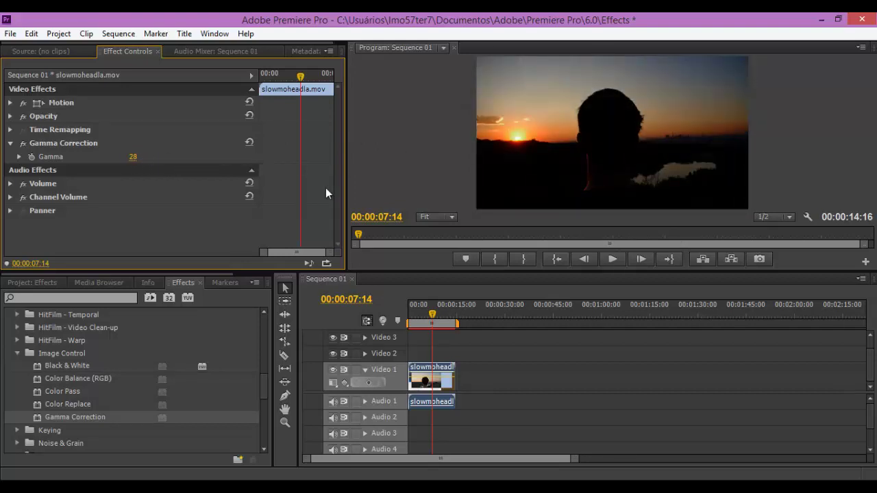
Preview the silhouette in the Program monitor, replaying from about 2 seconds
click(607, 261)
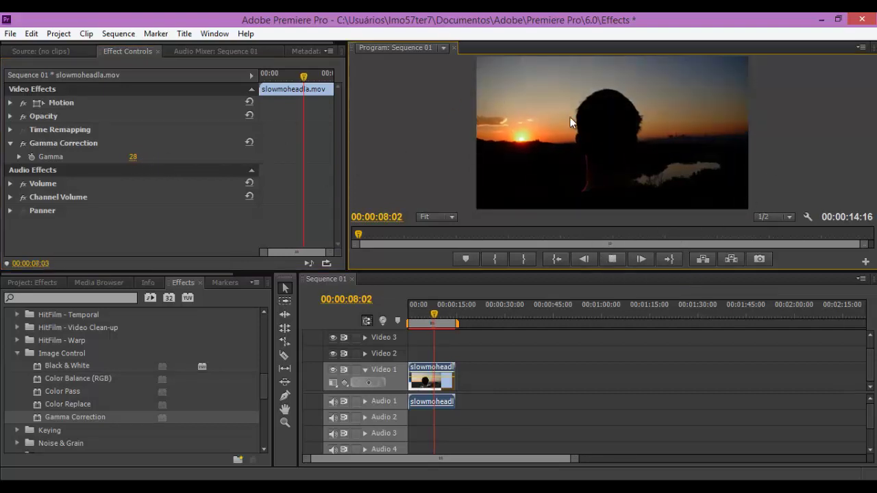
drag(440, 320, 415, 320)
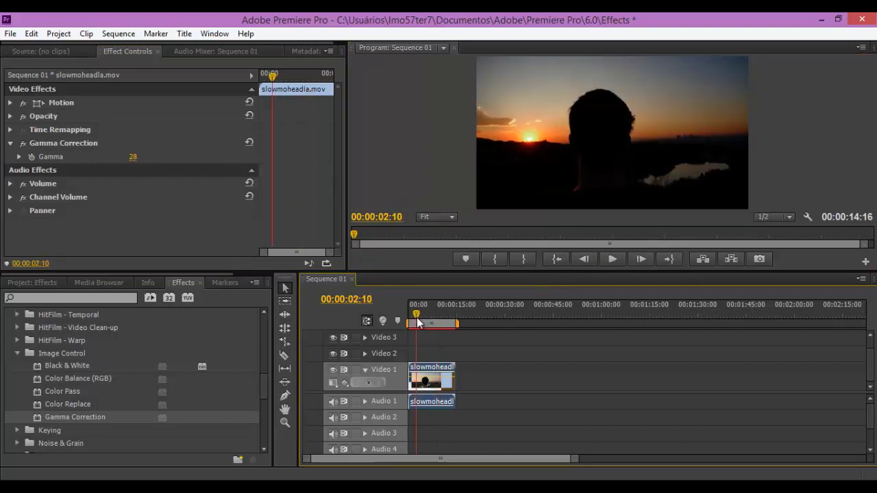
click(612, 259)
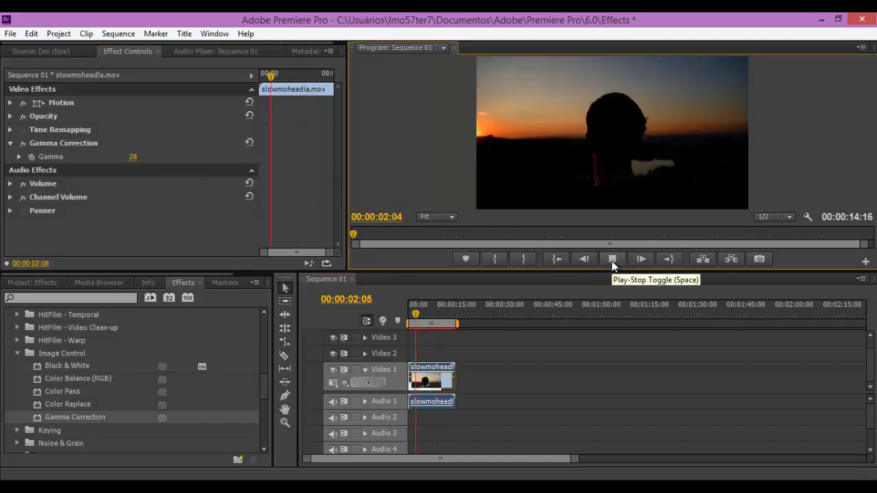
click(613, 262)
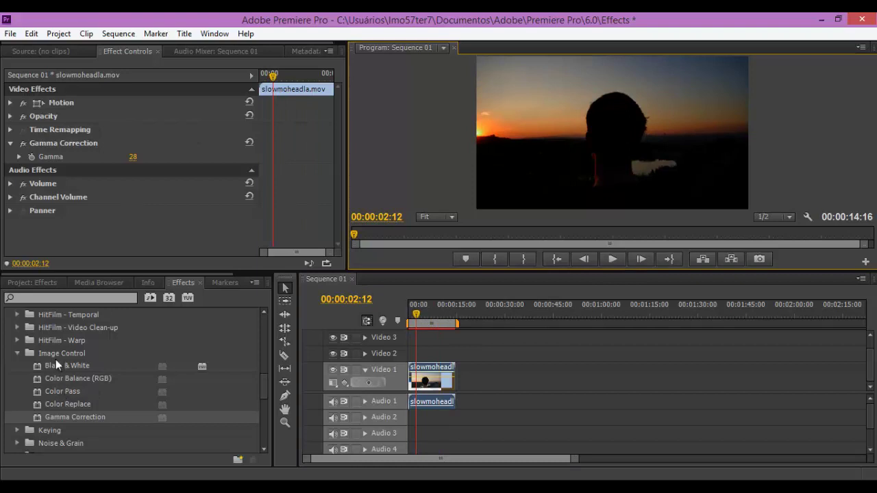